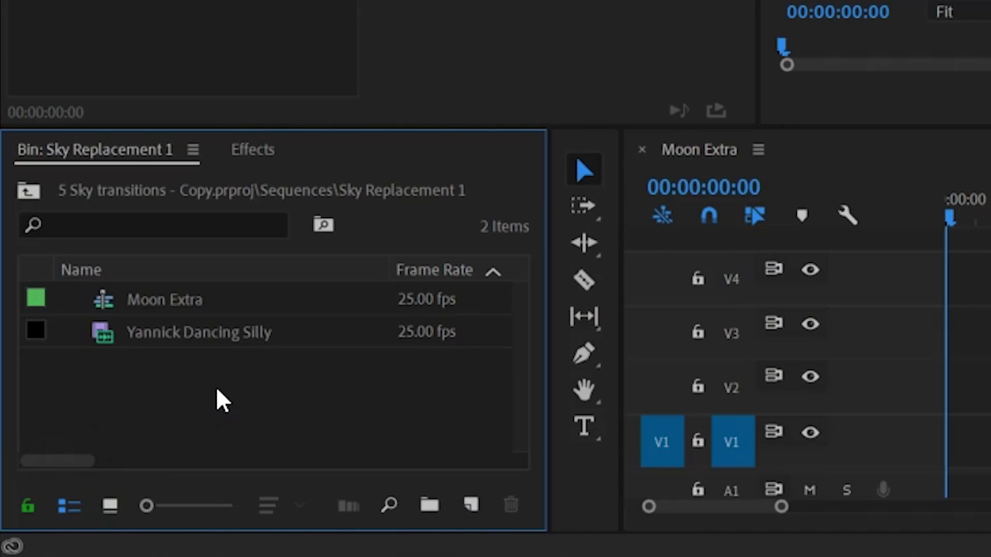
Put the Yannick Dancing Silly clip on V1 at 00:00:00 in the Moon Extra sequence
drag(183, 335, 935, 436)
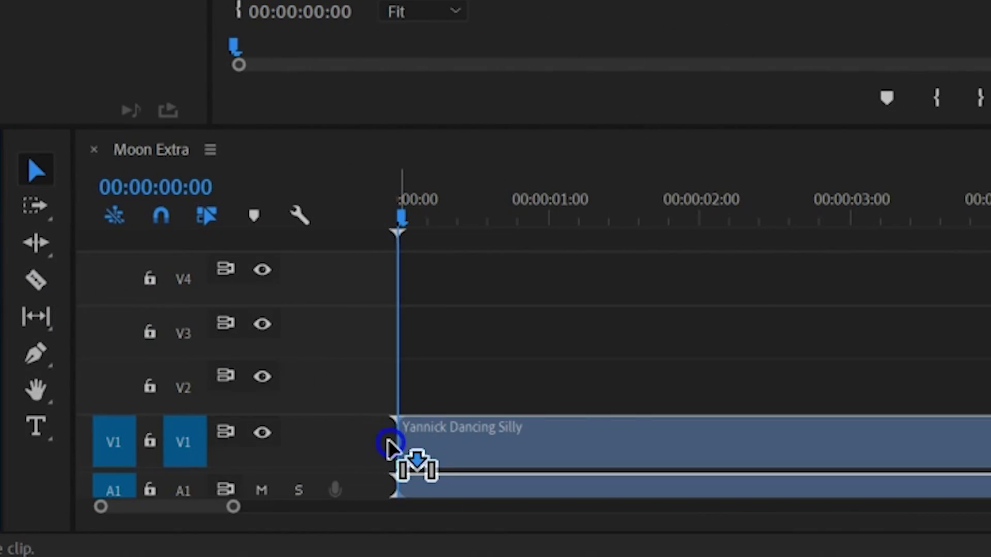
drag(393, 450, 394, 451)
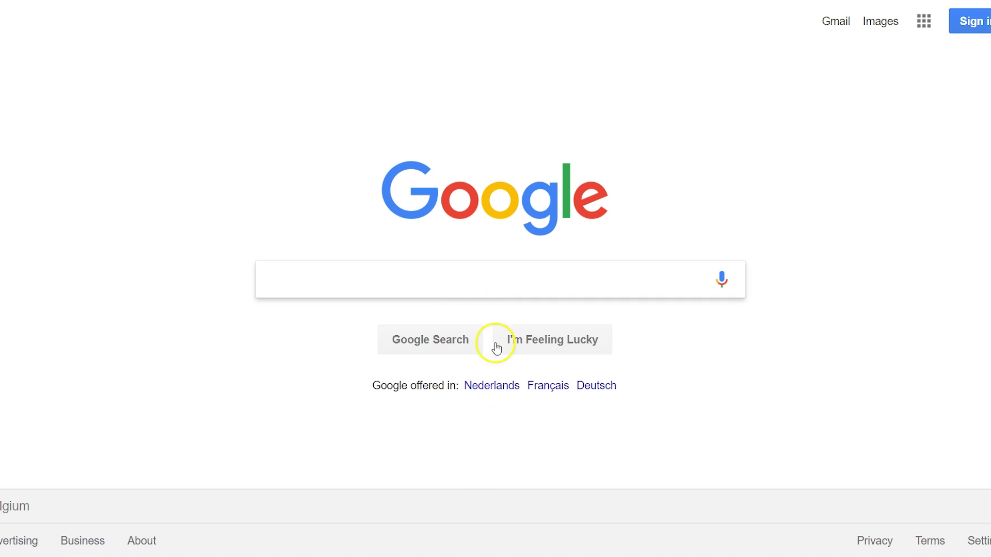
Start typing a query beginning with 'm' in the Google search box
click(500, 278)
text(m)
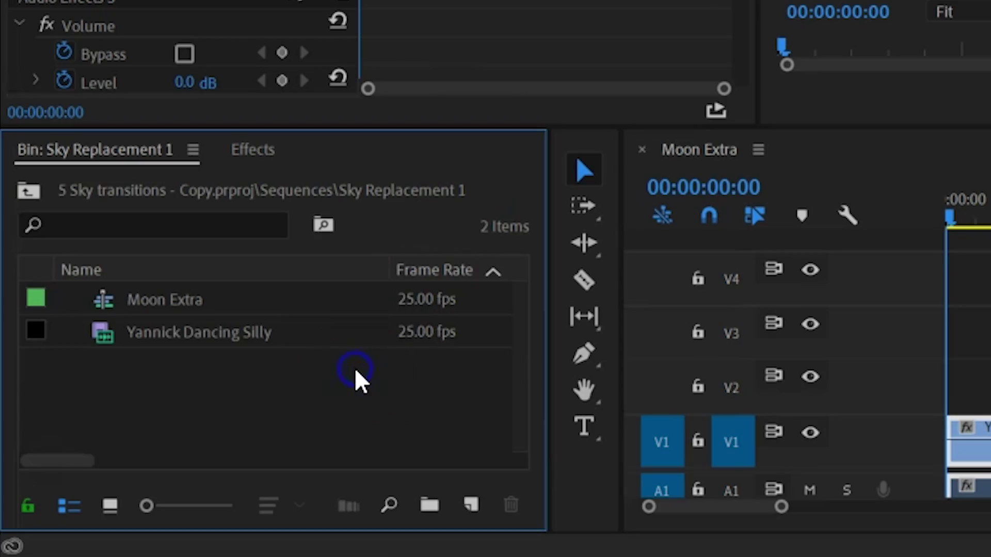
Place the Moon clip on track V2 above the dancing clip
click(352, 454)
drag(138, 407, 909, 387)
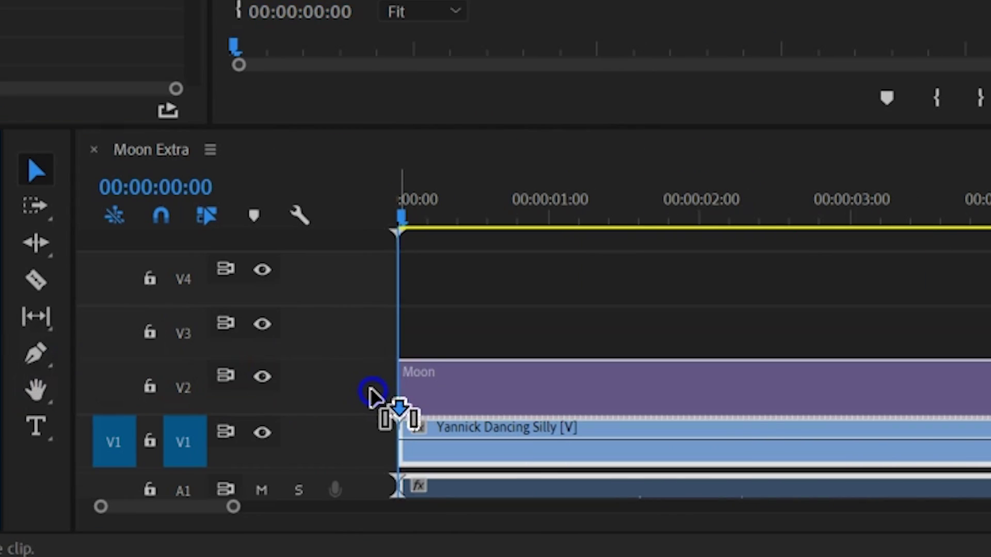
drag(372, 397, 371, 401)
Mask the moon with a pen path, set Screen blend mode, and move it upper left
click(427, 400)
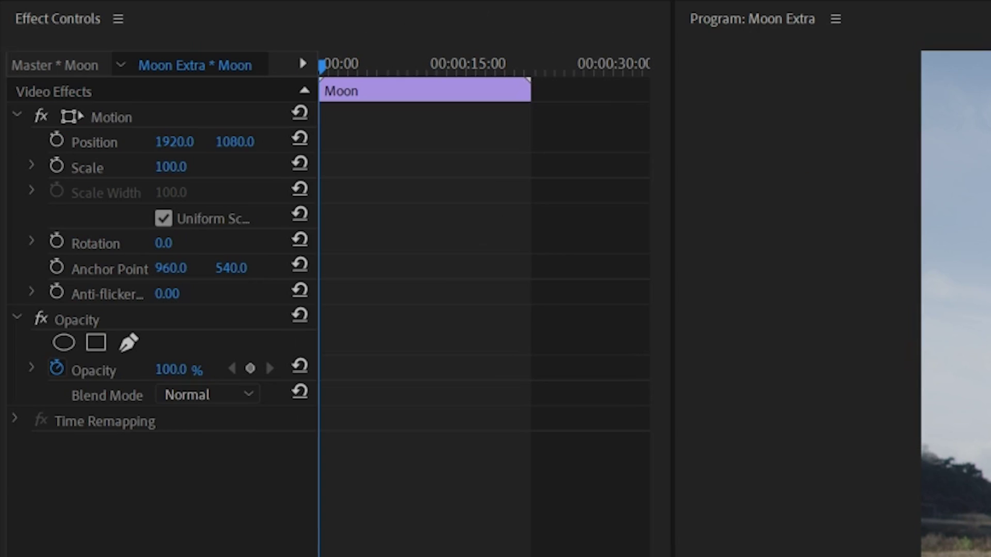
click(127, 343)
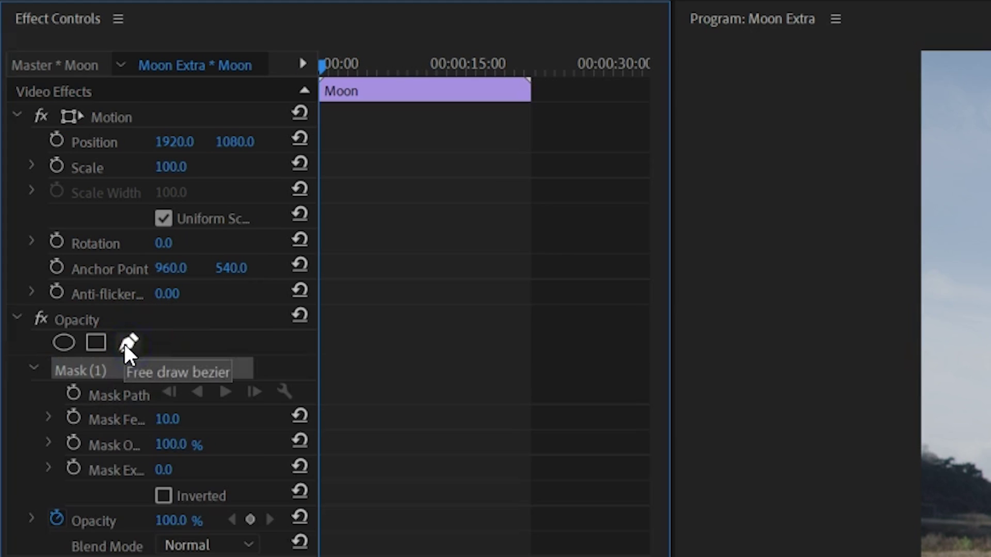
drag(615, 282, 619, 387)
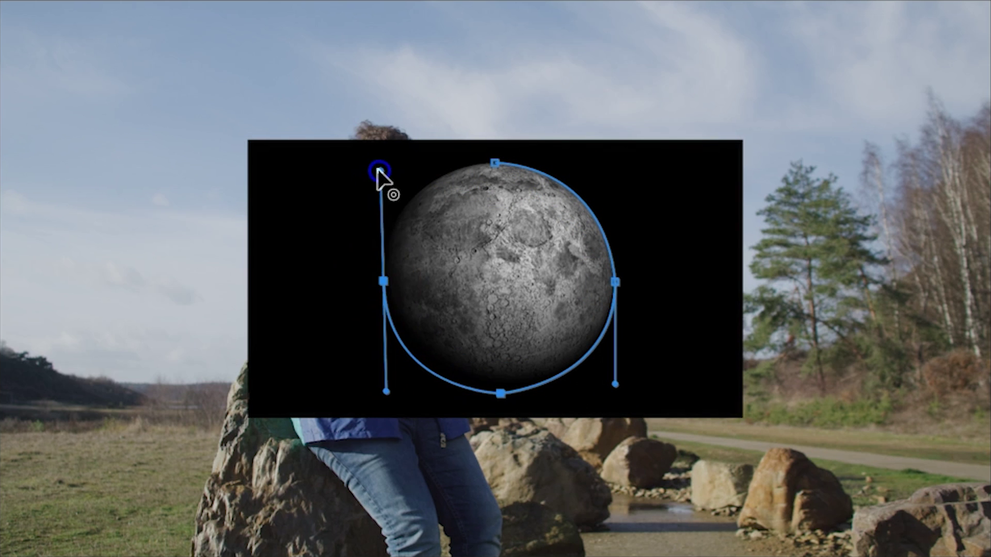
click(375, 181)
click(159, 283)
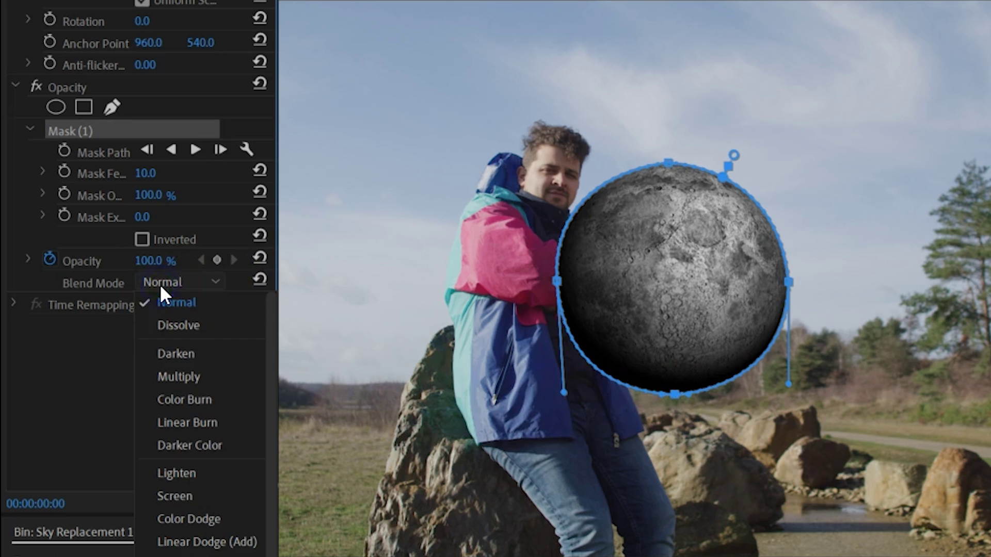
click(203, 494)
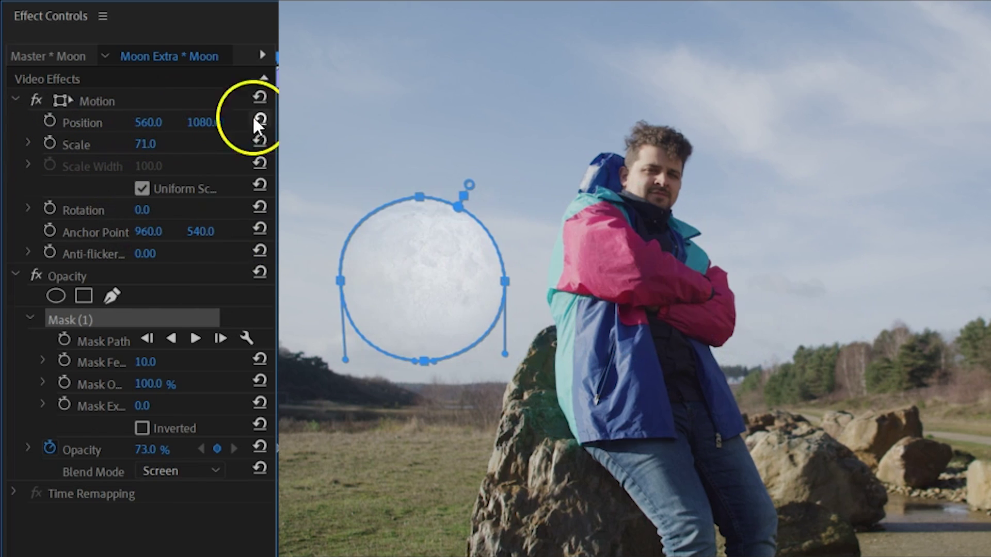
drag(200, 123, 204, 130)
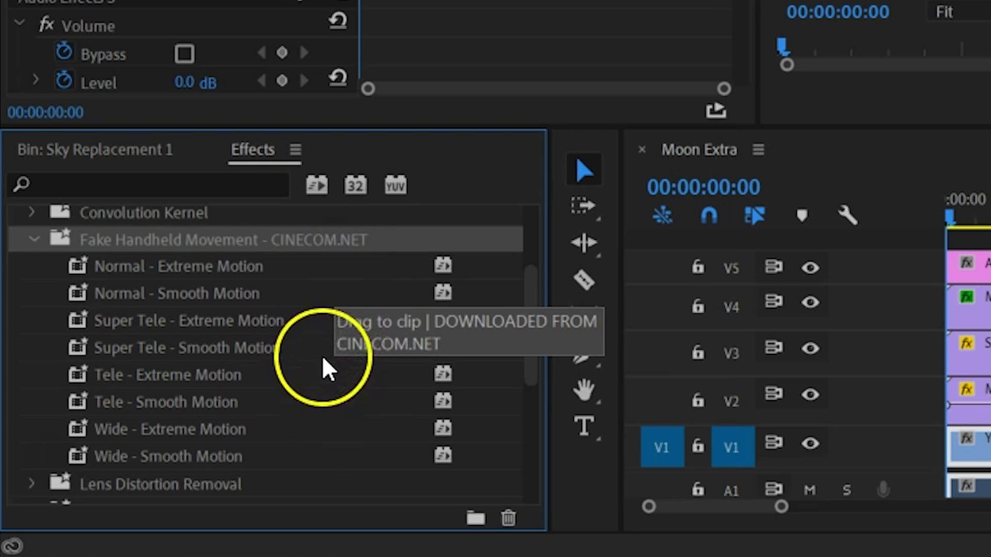
Apply the Wide - Smooth Motion preset to the Adjustment Layer clip
drag(214, 459, 447, 282)
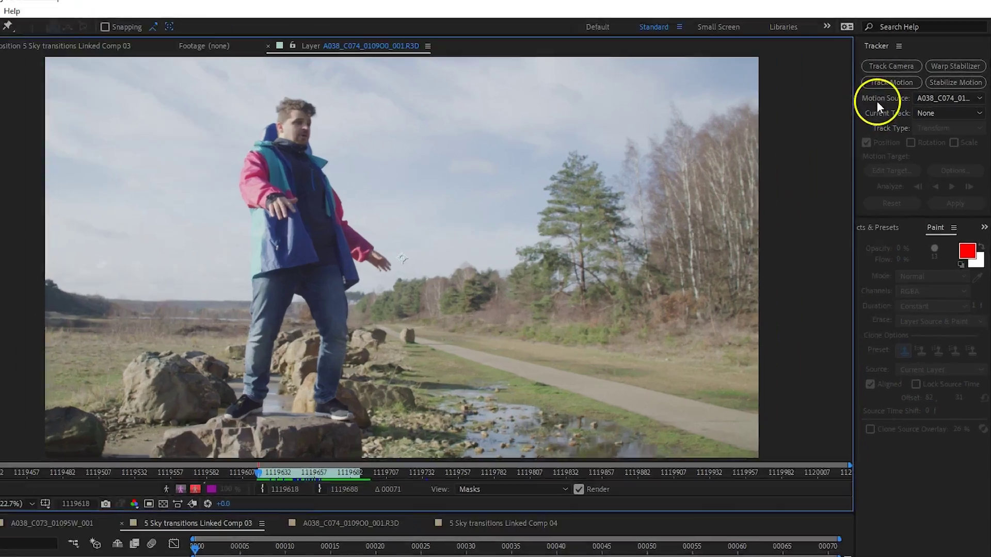
Track position and rotation by placing track points and analyzing forward
click(891, 65)
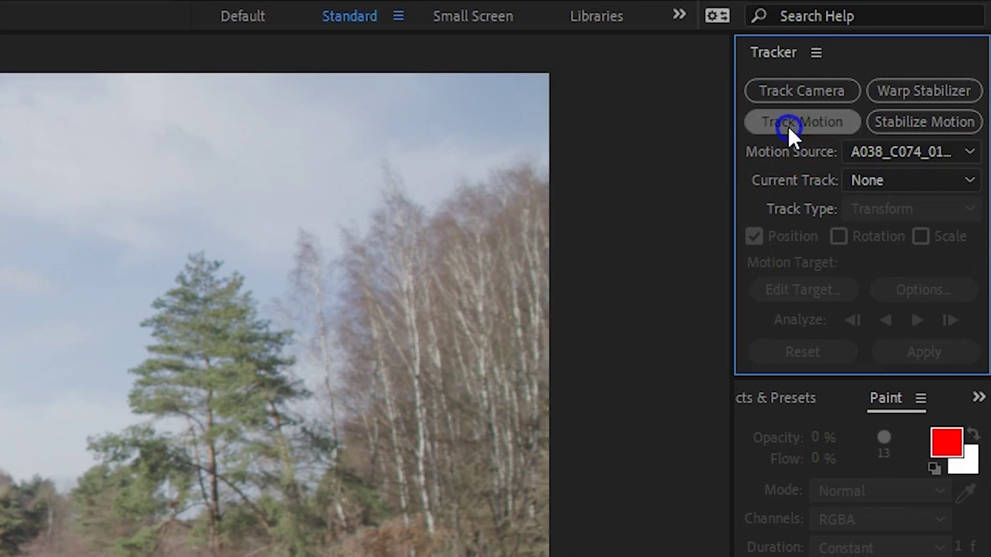
click(839, 235)
click(313, 215)
drag(328, 223, 752, 380)
click(945, 179)
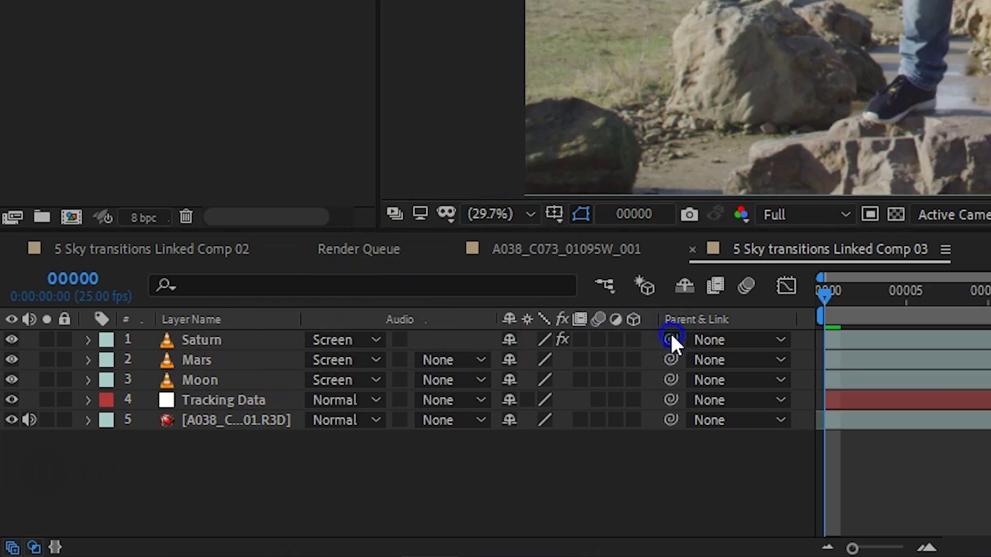
Parent the Saturn, Mars and Moon layers to the Tracking Data layer
drag(671, 340, 216, 400)
drag(673, 360, 281, 400)
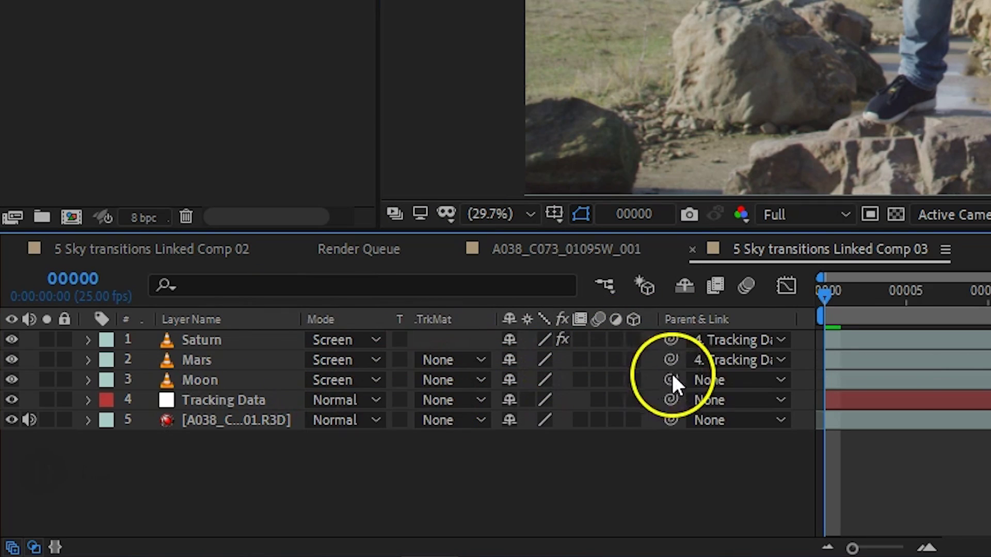
drag(327, 378, 252, 401)
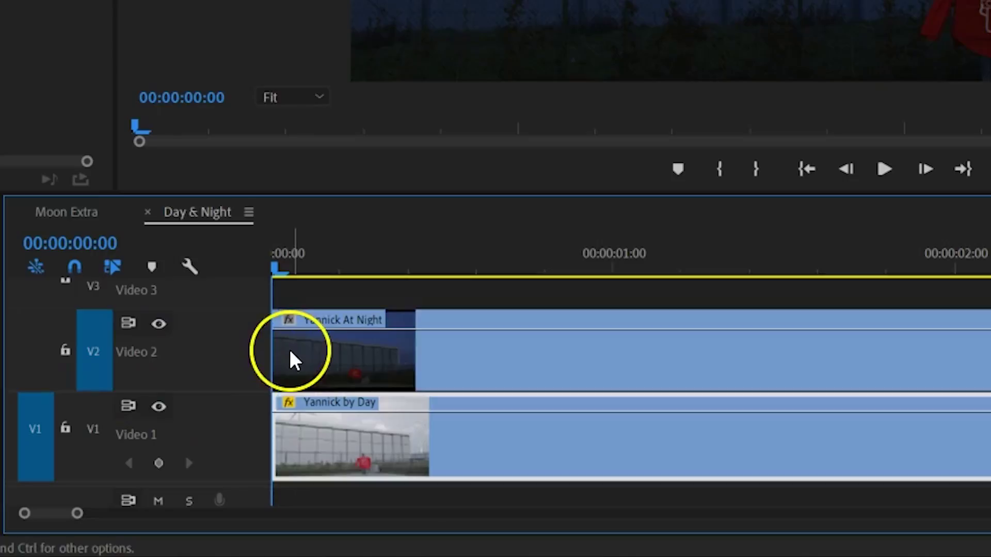
Draw a closed pen mask on the V2 night clip along the building's roofline
click(289, 352)
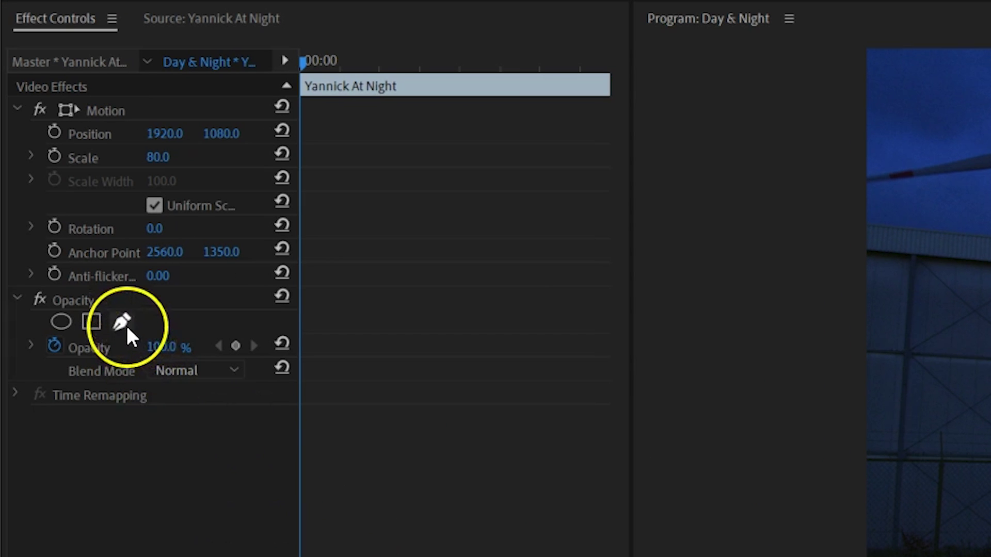
click(126, 326)
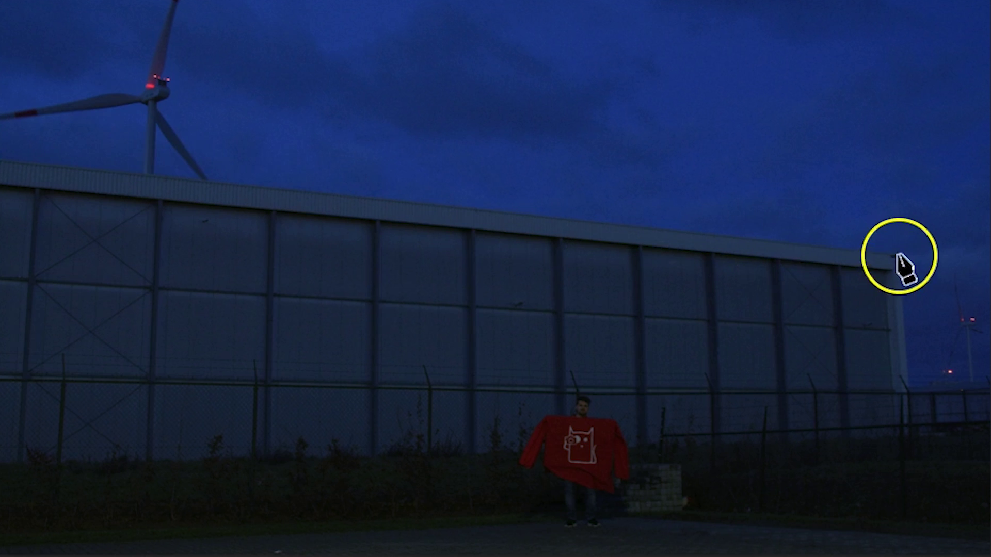
click(898, 255)
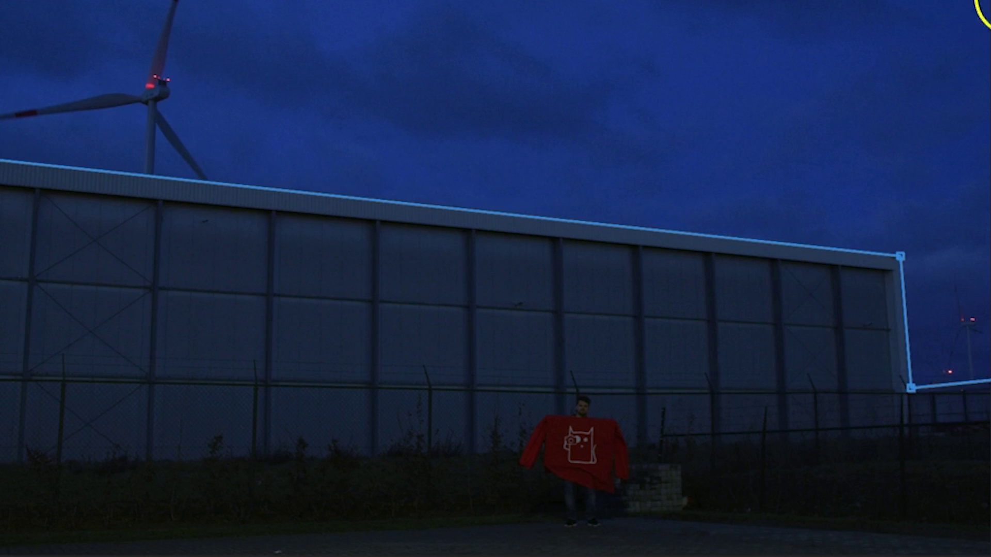
click(1, 161)
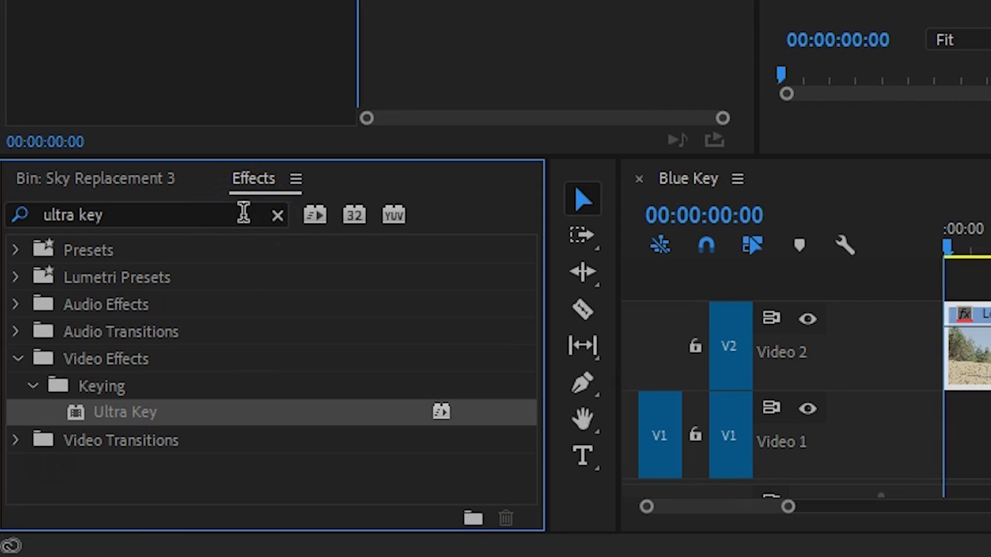
Apply Ultra Key to the V2 clip, key out the blue sky, and set Pedestal to 23
drag(133, 419, 489, 347)
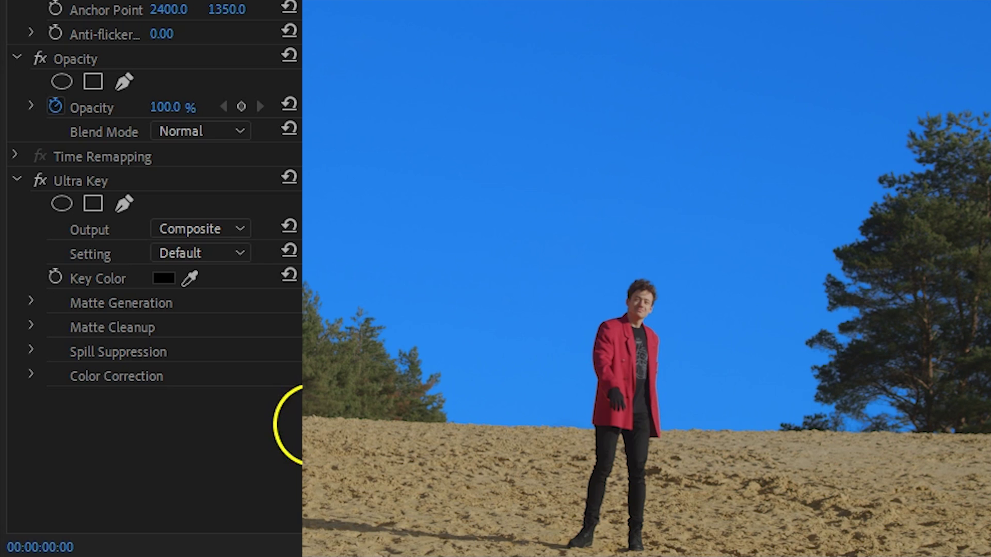
click(195, 277)
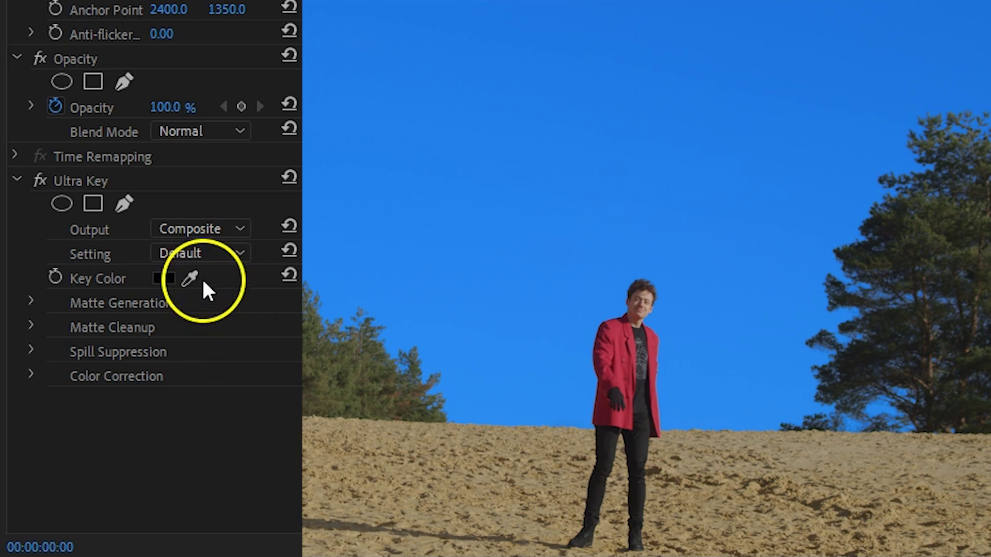
click(639, 184)
click(31, 303)
click(161, 420)
text(23)
key(Return)
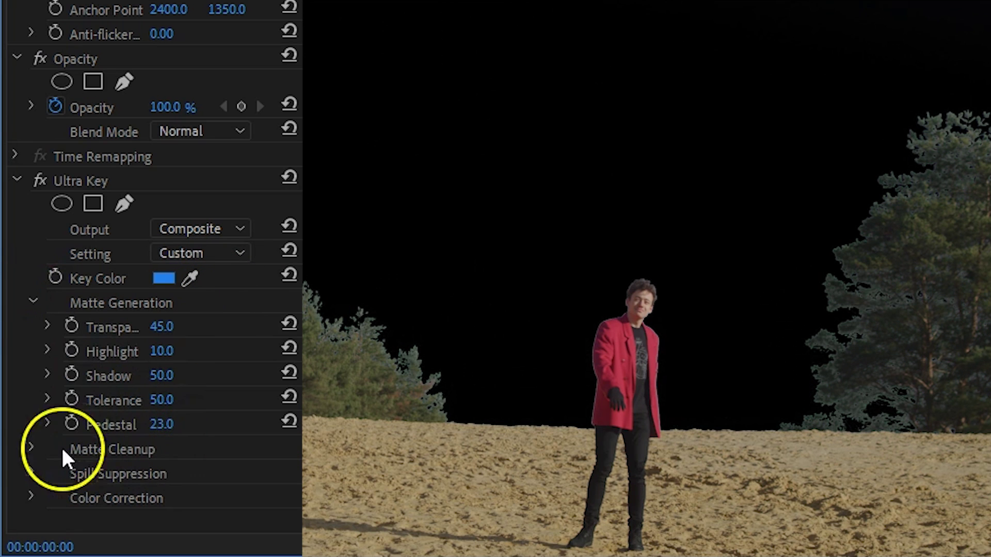
View the key as an Alpha Channel matte and place Space Sky beneath Lorenzo Dancing
click(66, 454)
scroll(270, 394, down, 2)
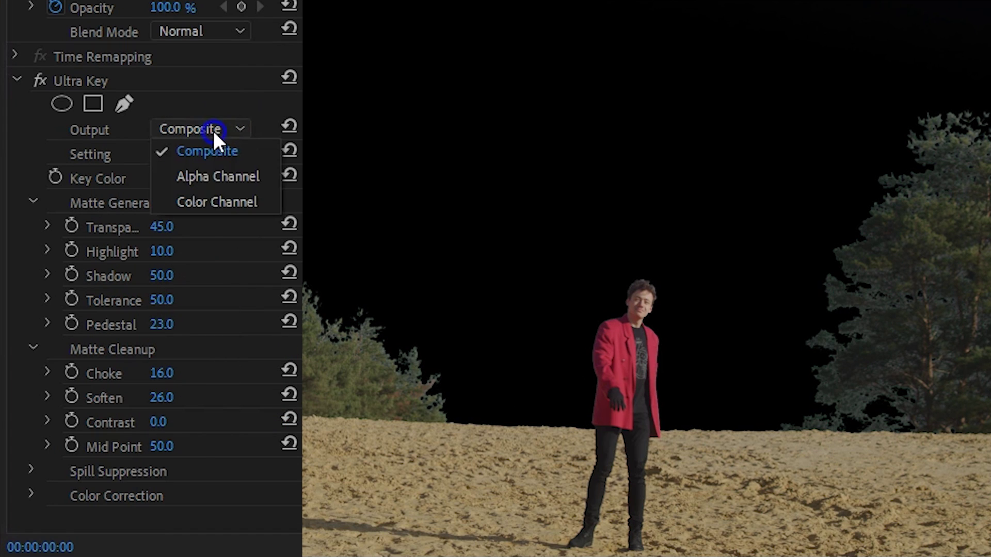
click(238, 175)
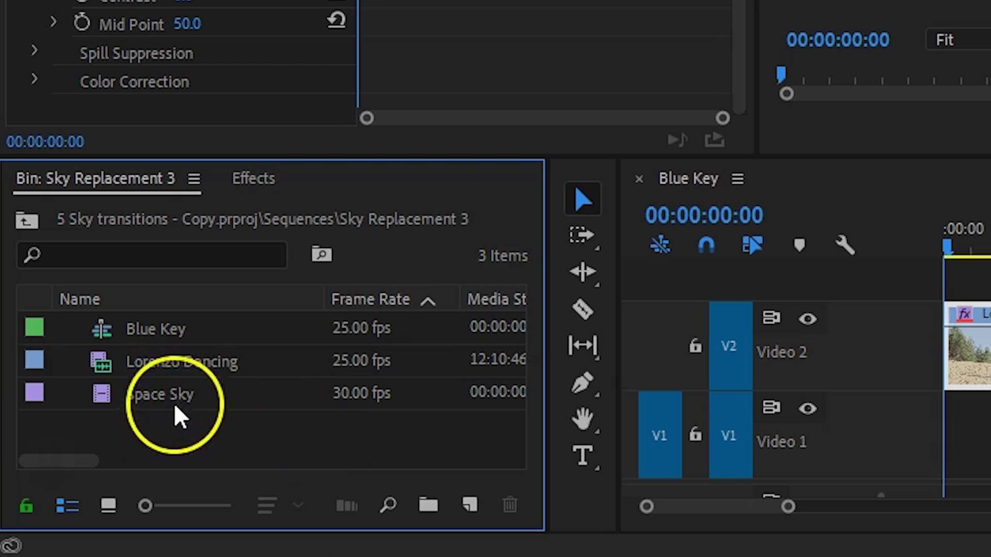
drag(174, 404, 884, 416)
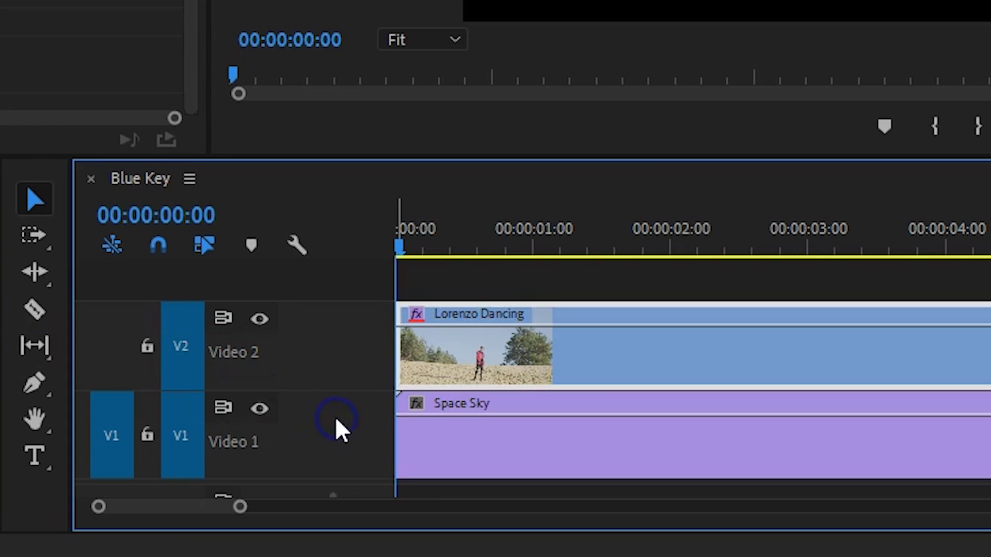
click(426, 425)
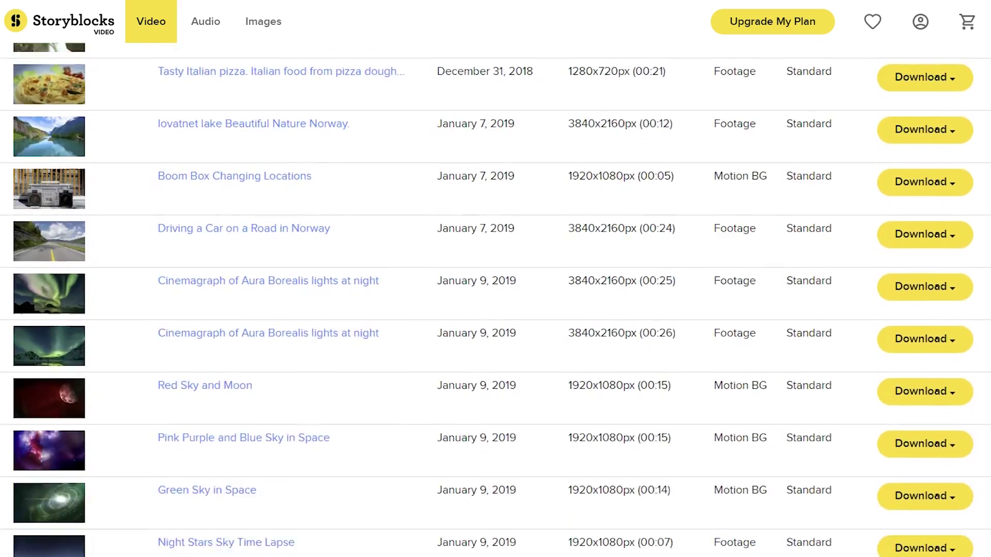
Browse Storyblocks Motion Backgrounds and AE Templates, then download a stock clip
scroll(496, 299, down, 5)
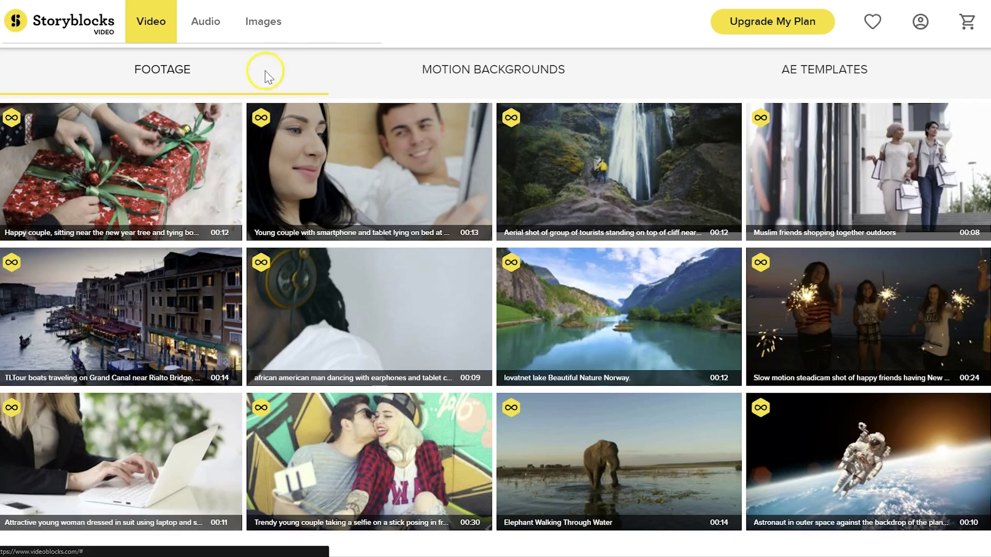
click(428, 70)
click(778, 73)
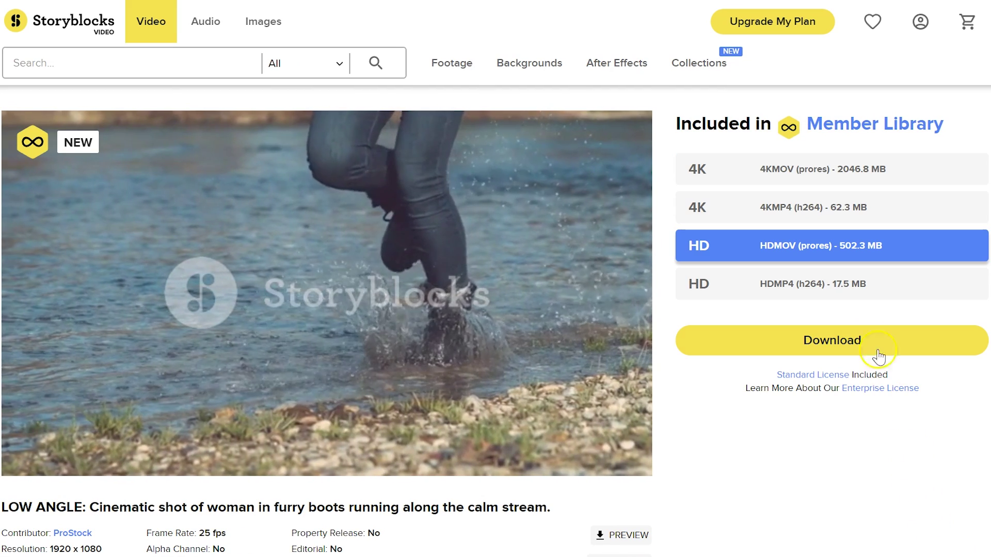
click(871, 338)
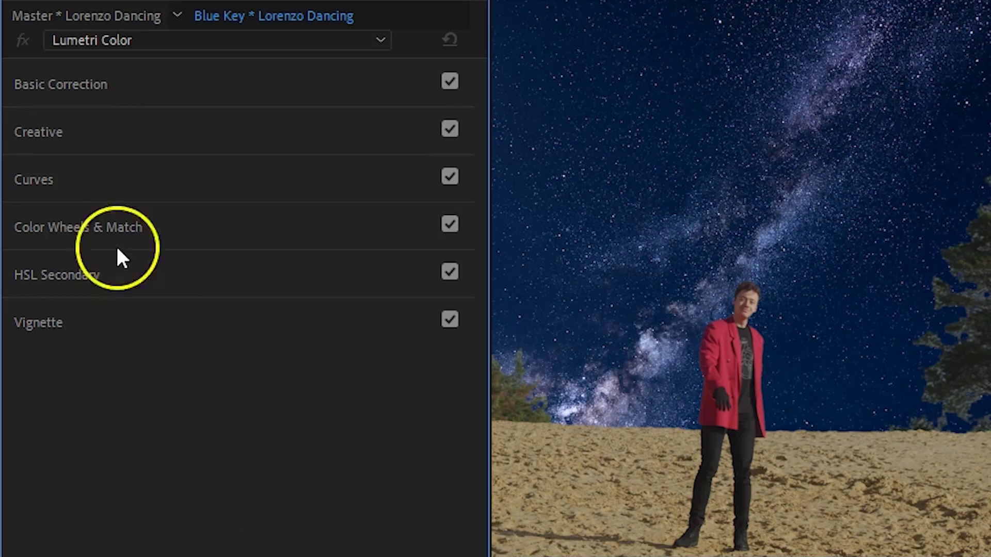
Set Lumetri Basic Correction Exposure -1.3, Contrast 24.0 and Temperature about -26
click(96, 82)
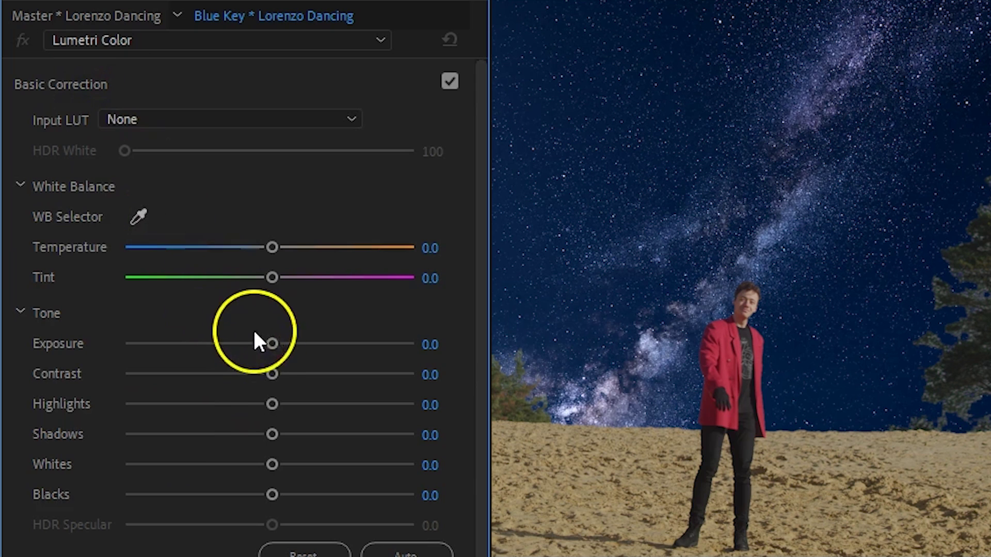
drag(272, 344, 234, 344)
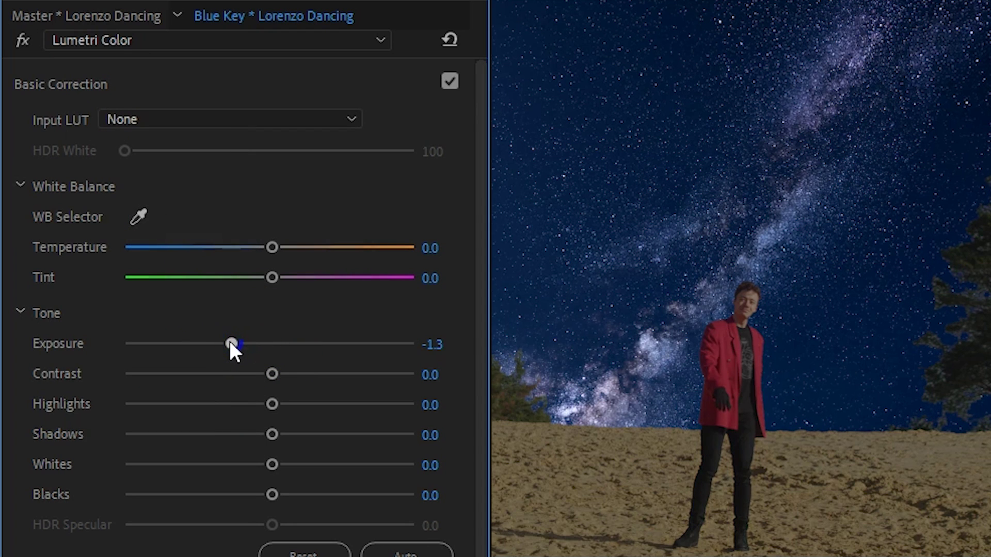
drag(272, 373, 303, 375)
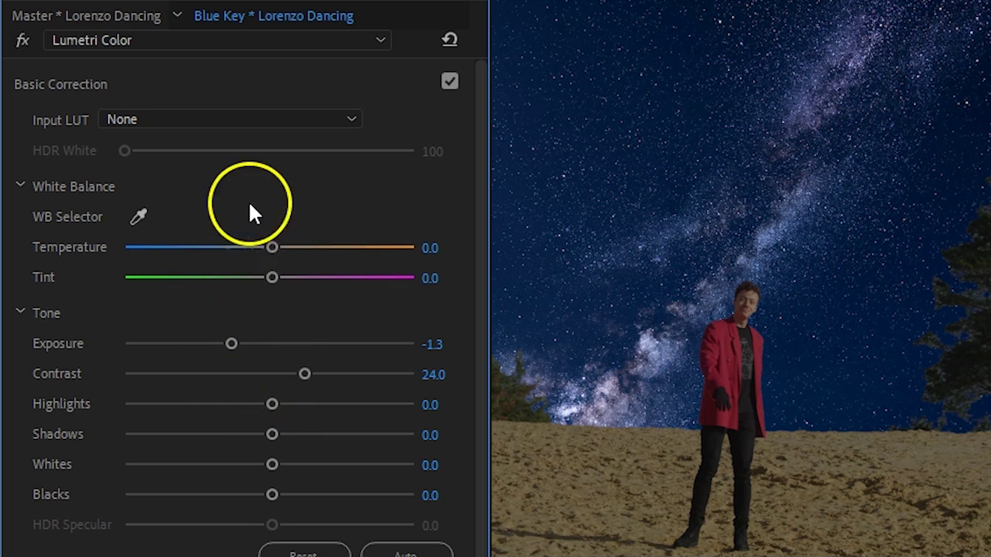
drag(271, 248, 168, 248)
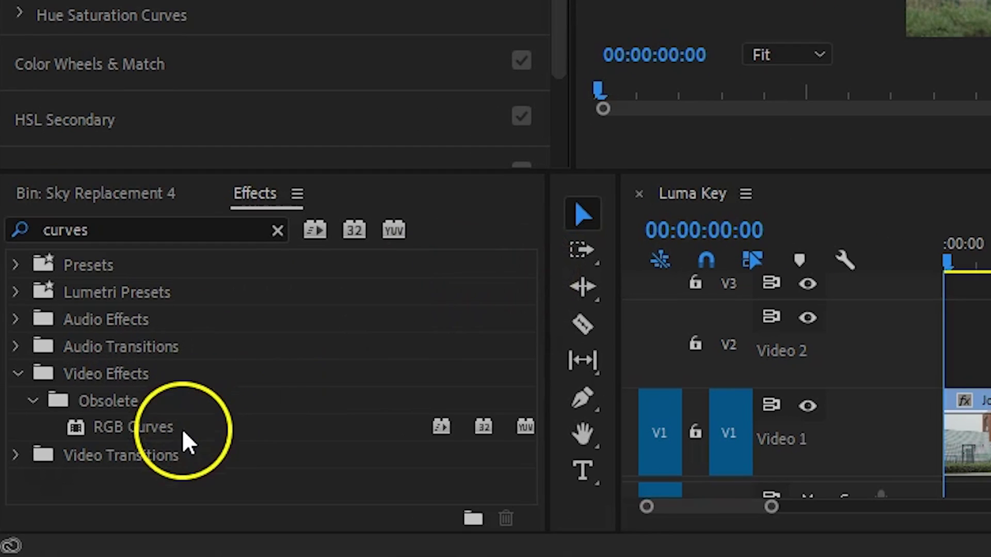
Apply RGB Curves to the Jordy dancing clip and move its Master curve's top point left
click(184, 433)
drag(175, 426, 983, 443)
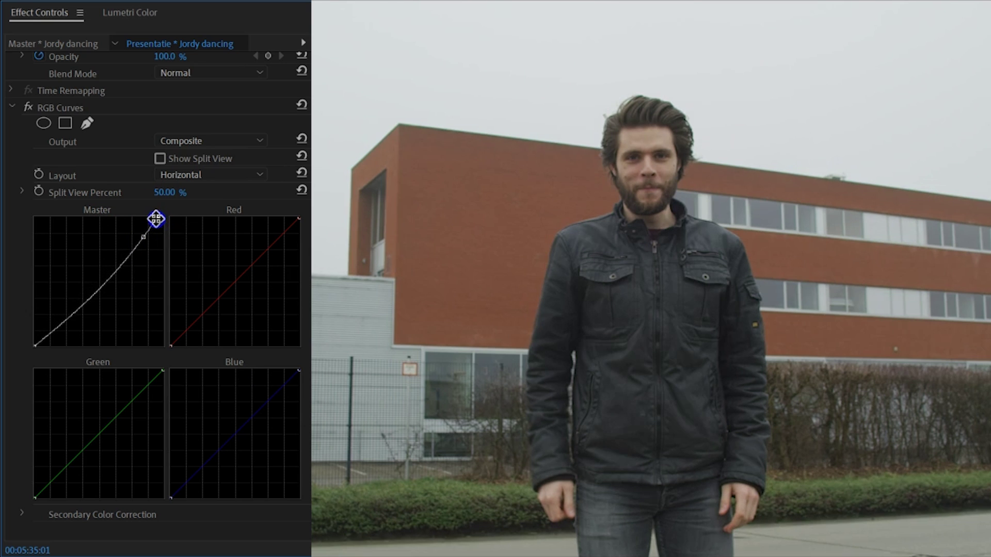
drag(156, 218, 154, 219)
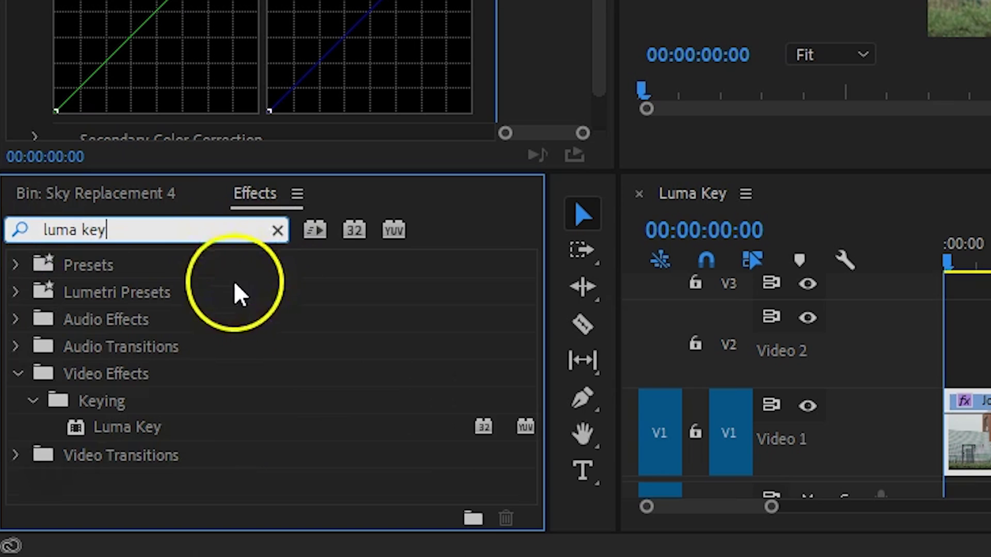
Apply Luma Key to the Jordy dancing clip with Threshold 11.5% and Cutoff 20.8%
drag(158, 438, 988, 443)
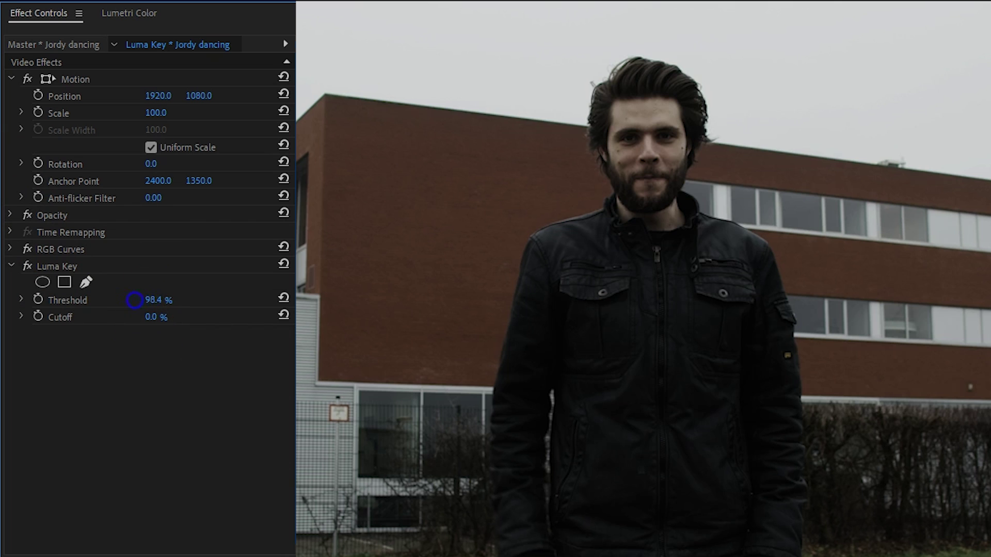
click(135, 298)
text(1)
key(Return)
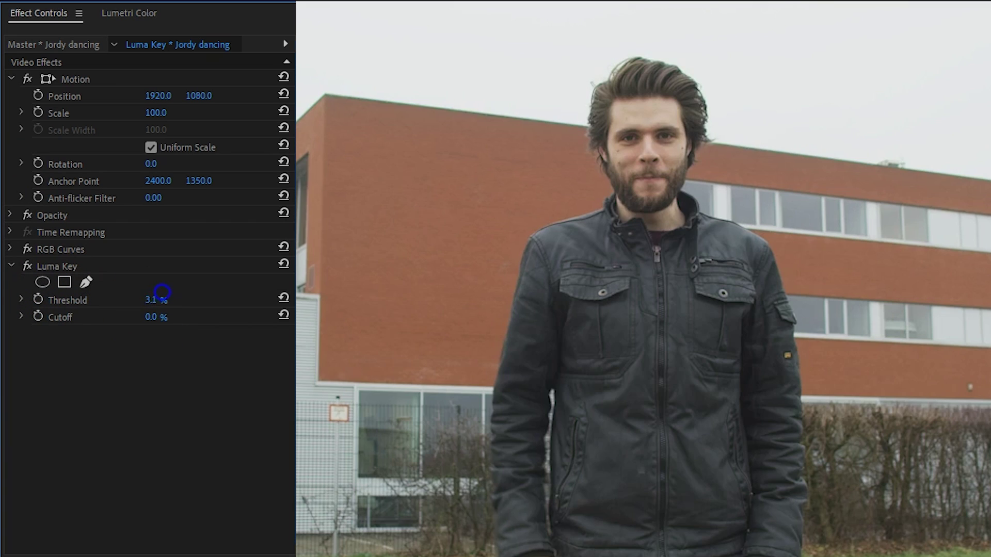
mouse_move(174, 316)
mouse_down()
mouse_move(194, 315)
mouse_move(184, 316)
mouse_up()
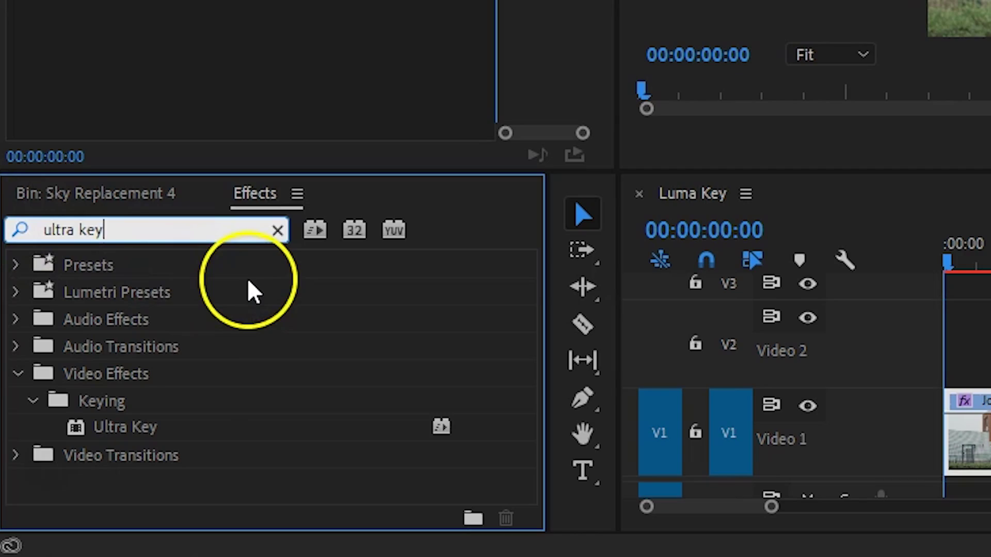
Add Ultra Key to Jordy dancing with Choke 41 and Soften 42, and put Clouds beneath it on V1
drag(150, 427, 967, 402)
drag(582, 403, 607, 423)
drag(491, 422, 490, 433)
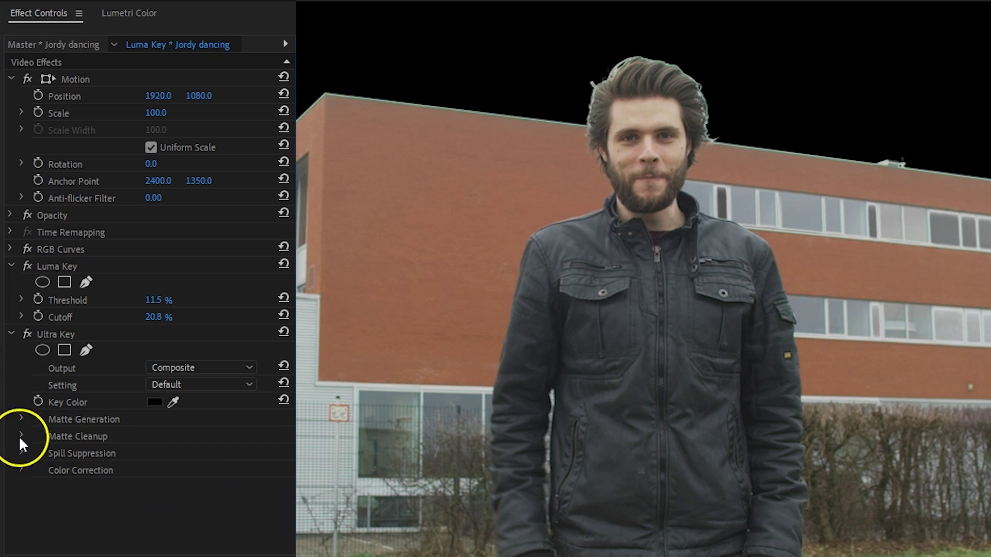
click(21, 436)
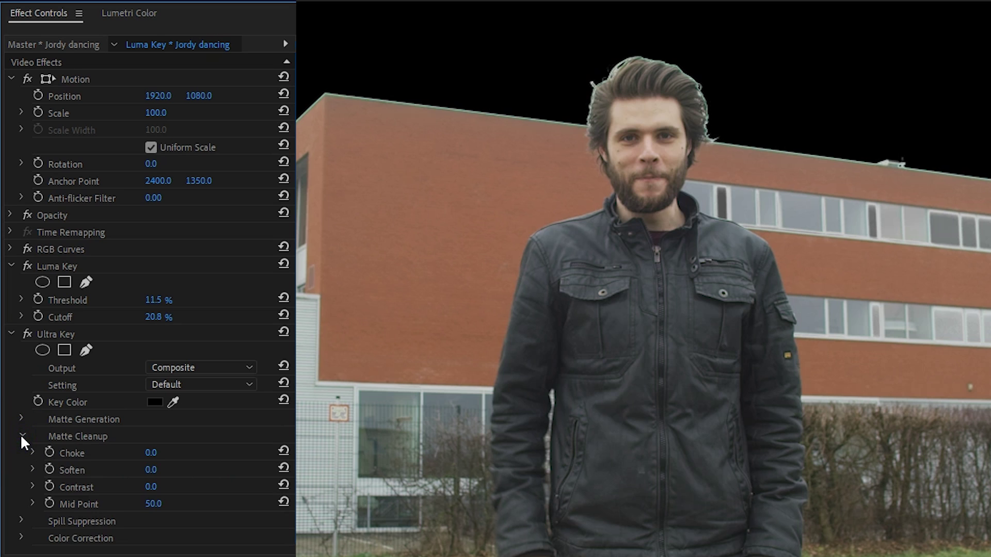
drag(150, 453, 183, 441)
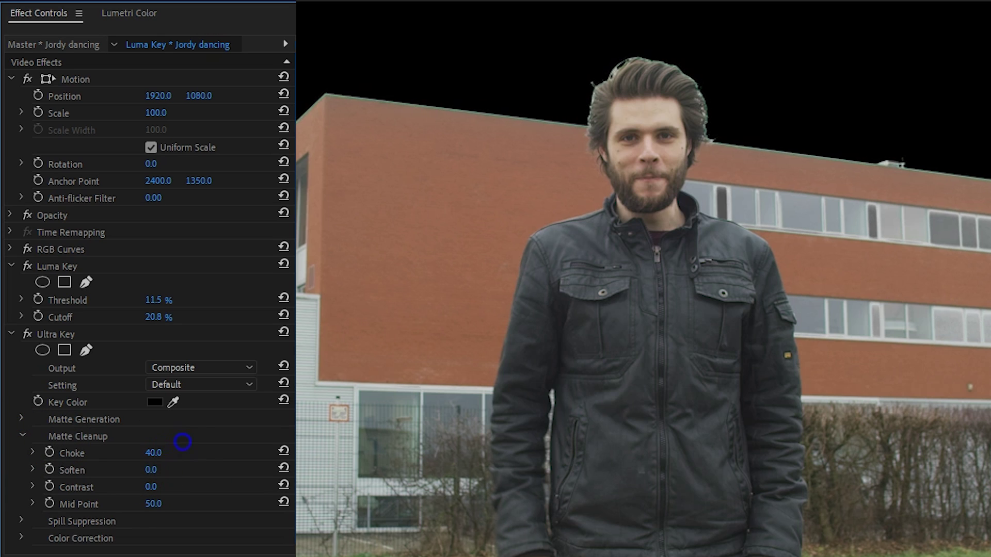
drag(152, 471, 185, 462)
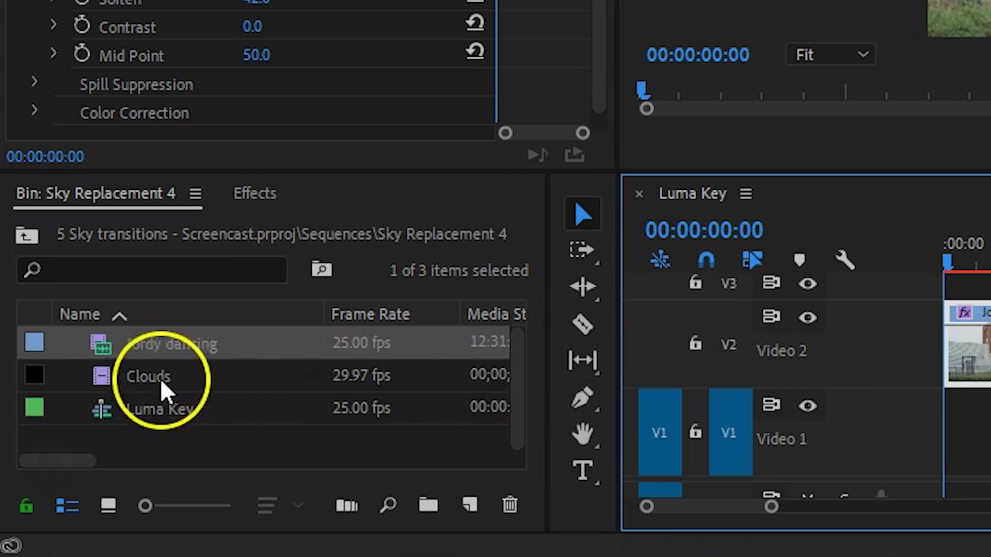
drag(221, 380, 361, 429)
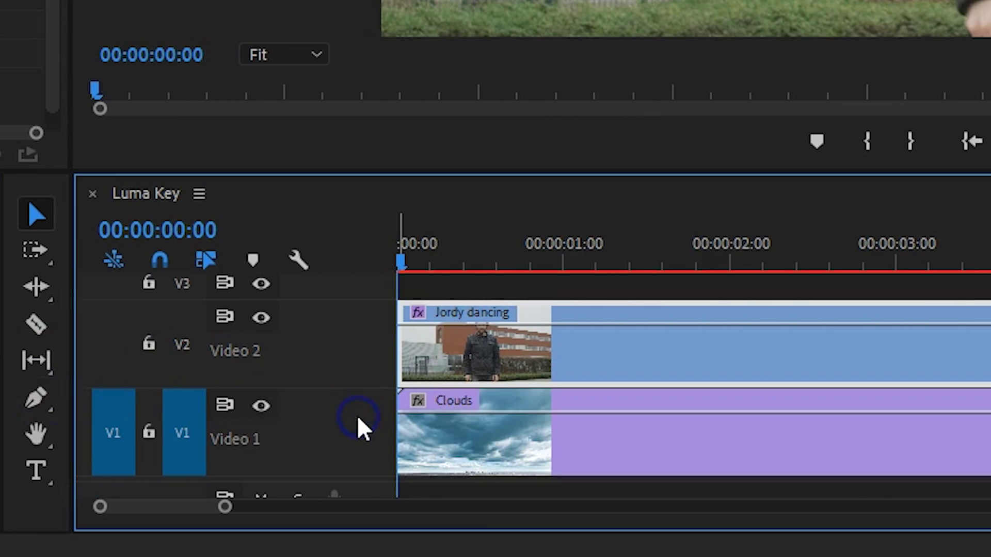